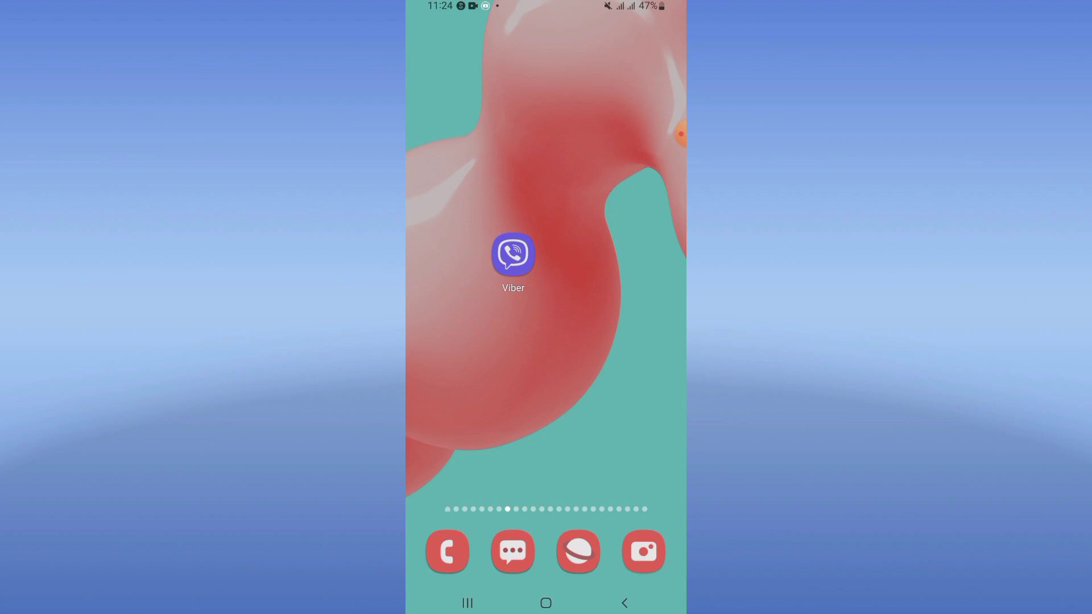
# Open the app drawer and launch the Settings app.
pyautogui.moveTo(546, 427); pyautogui.dragTo(546, 171)
pyautogui.moveTo(681, 134)
pyautogui.mouseDown()
pyautogui.moveTo(523, 288)
pyautogui.moveTo(558, 320)
pyautogui.moveTo(423, 384)
pyautogui.mouseUp()
# Search for Viber under Settings > Apps and open its app info.
pyautogui.click(513, 339)
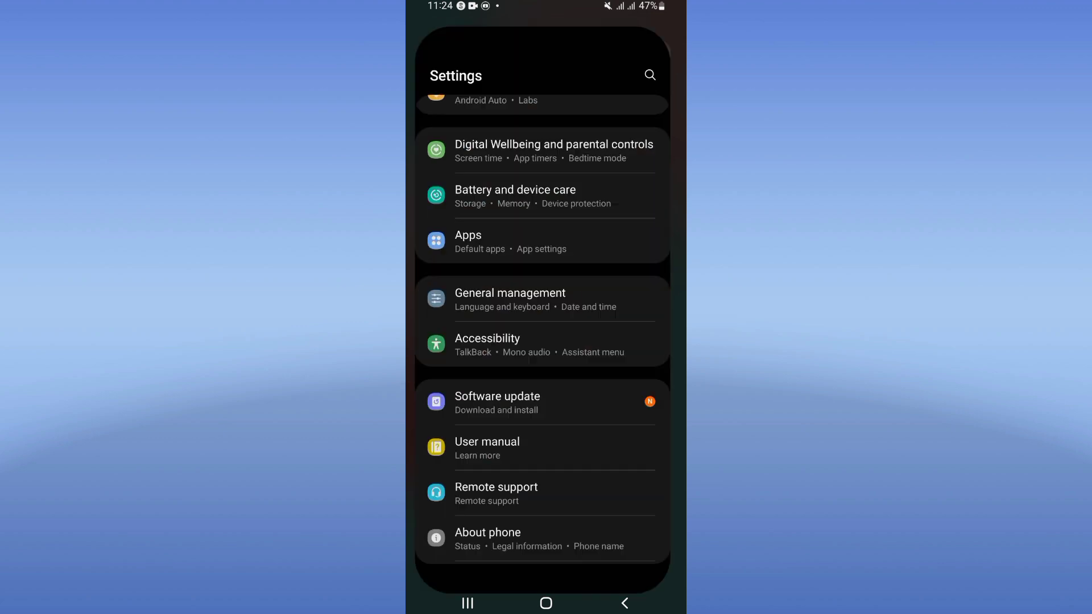
pyautogui.scroll(-1, 546, 342)
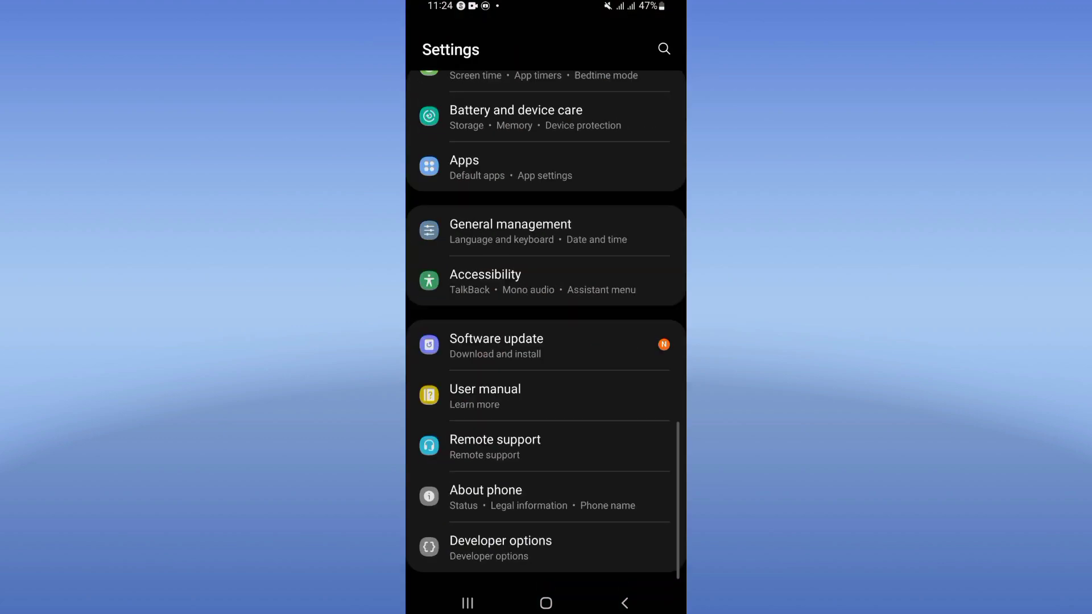
pyautogui.click(478, 171)
pyautogui.click(634, 47)
pyautogui.write('v')
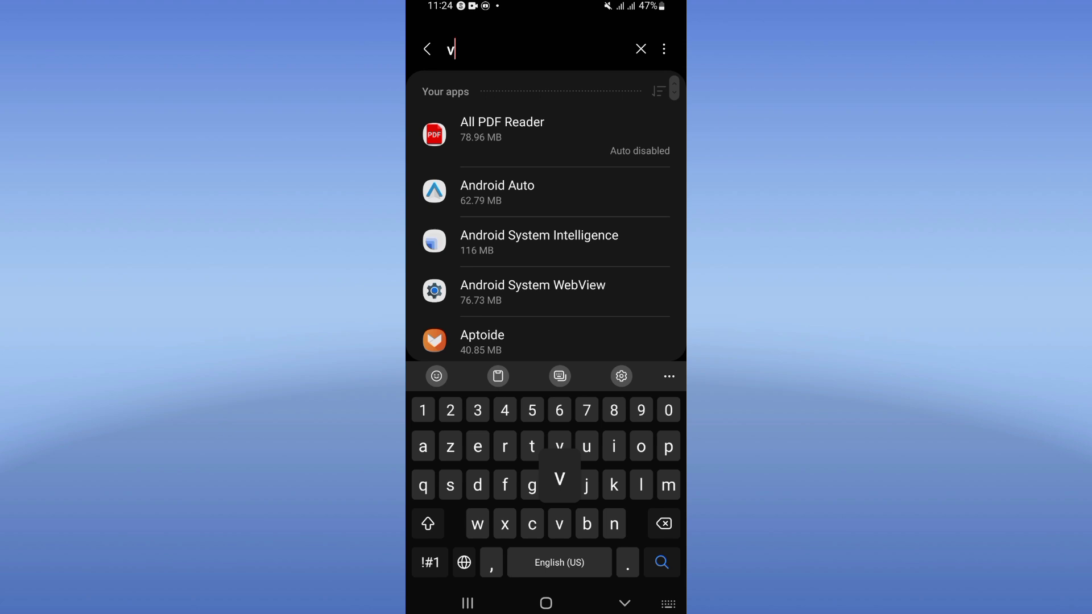
pyautogui.write('iber')
pyautogui.click(576, 128)
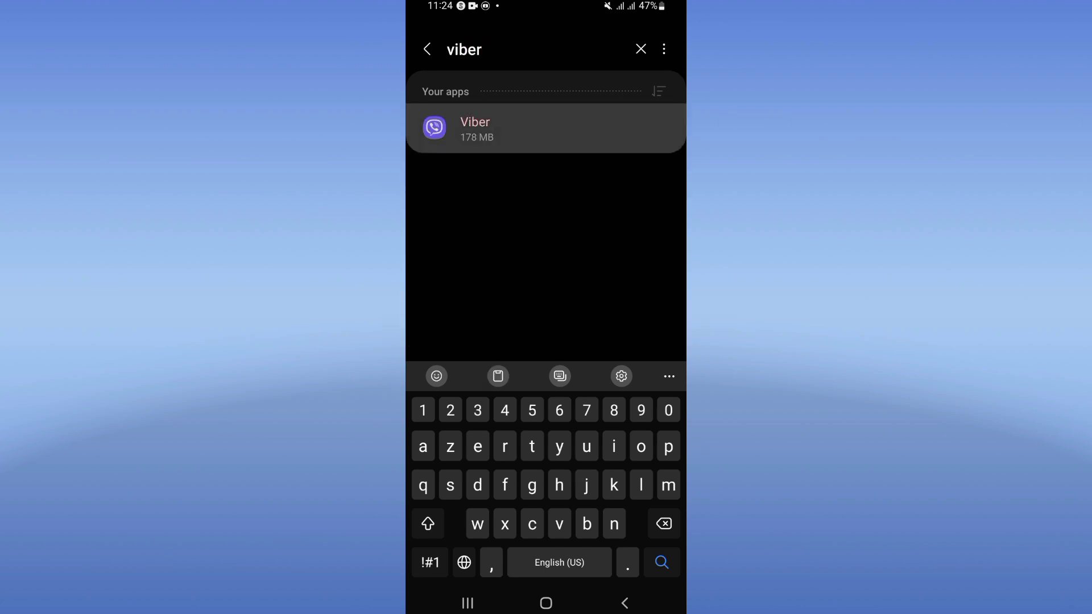
pyautogui.scroll(-5, 546, 342)
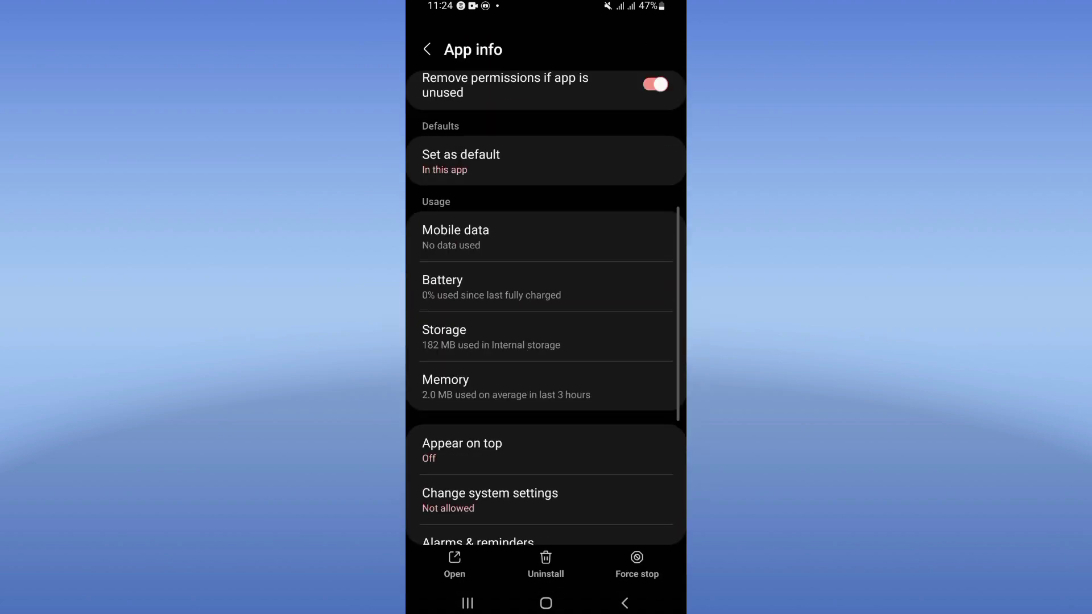
# Clear Viber's cache from its Storage page and return to app info.
pyautogui.click(477, 334)
pyautogui.click(615, 566)
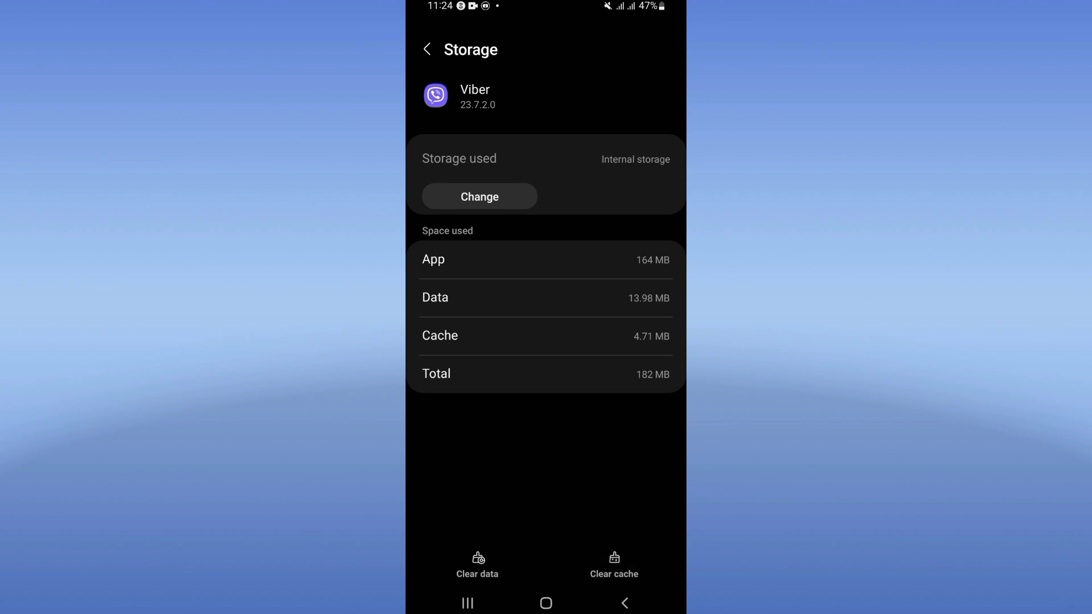
pyautogui.click(626, 604)
# Force-stop Viber, confirm with OK, and return to the home screen.
pyautogui.click(637, 565)
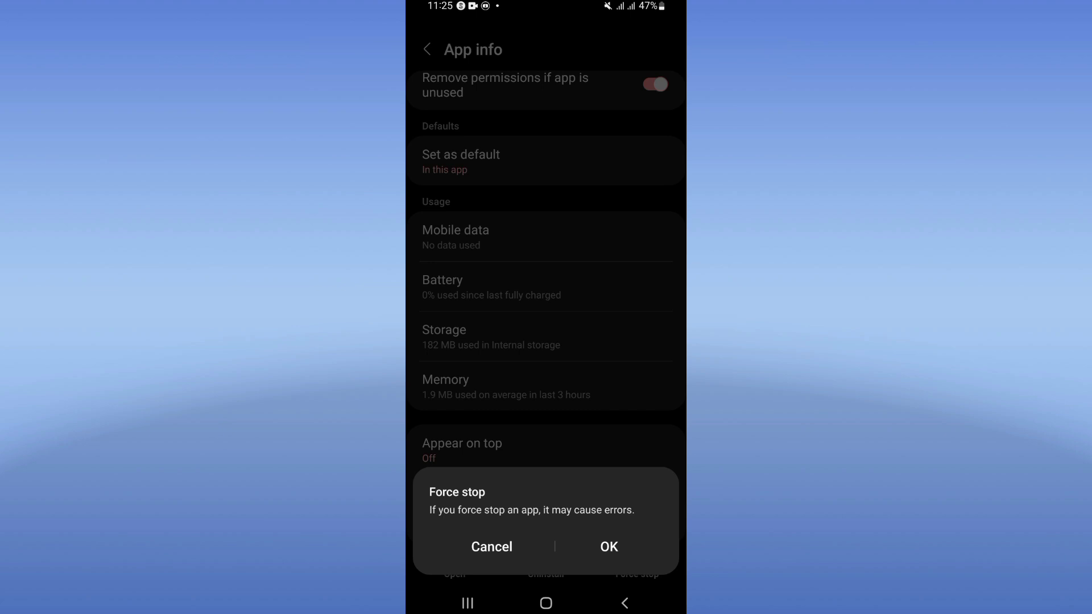
pyautogui.click(608, 547)
pyautogui.click(547, 603)
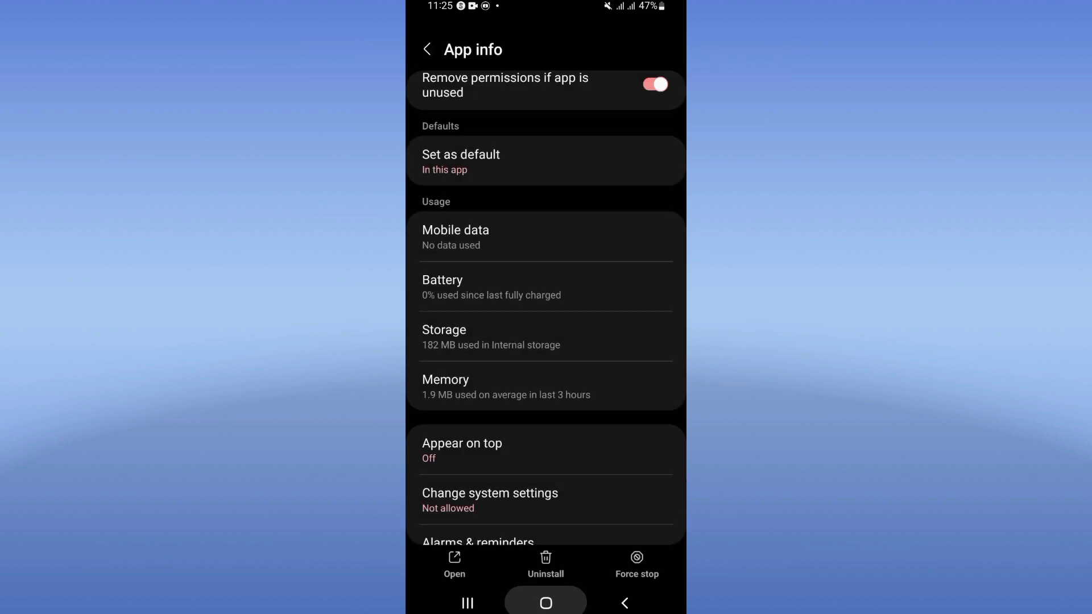
# Open the app drawer, then close it back to the home screen.
pyautogui.moveTo(547, 478); pyautogui.dragTo(547, 213)
pyautogui.moveTo(409, 384); pyautogui.dragTo(655, 121)
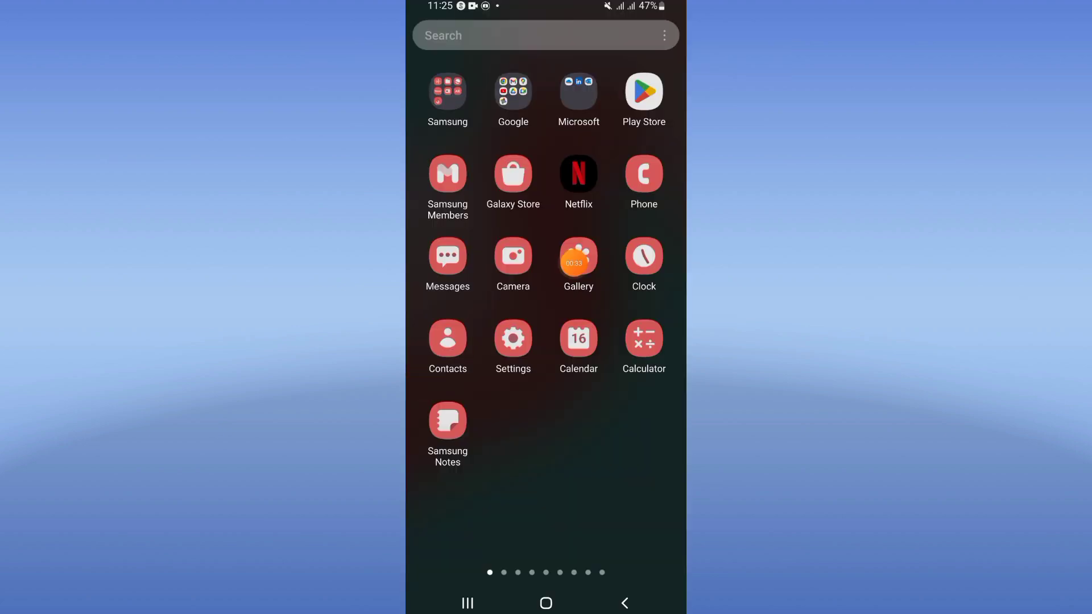
pyautogui.moveTo(546, 256); pyautogui.dragTo(546, 513)
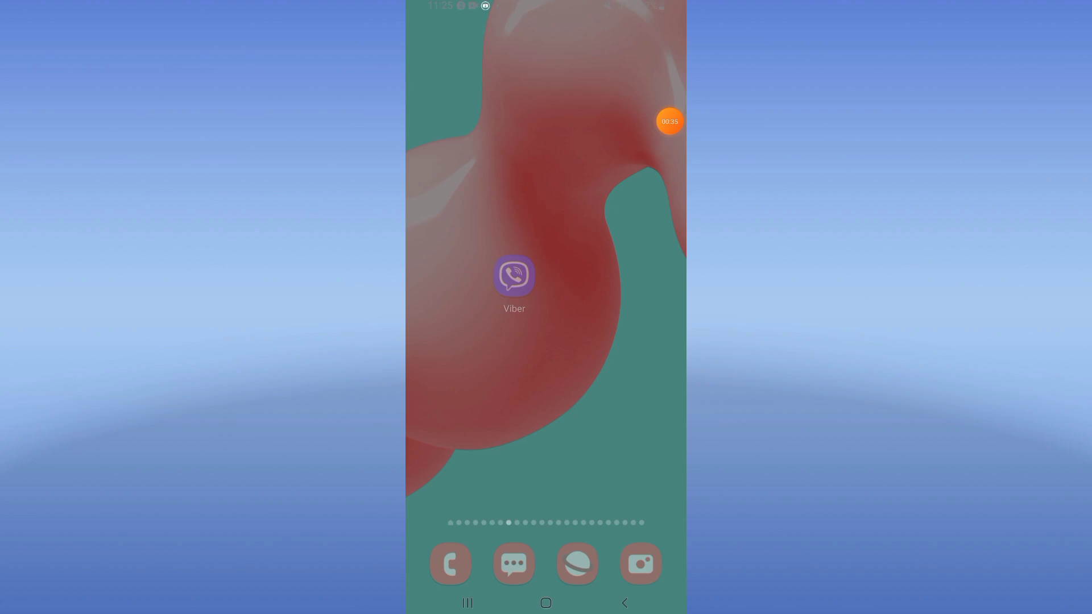
# Bring up the power menu with the side key, then dismiss it.
pyautogui.press('XF86PowerOff')
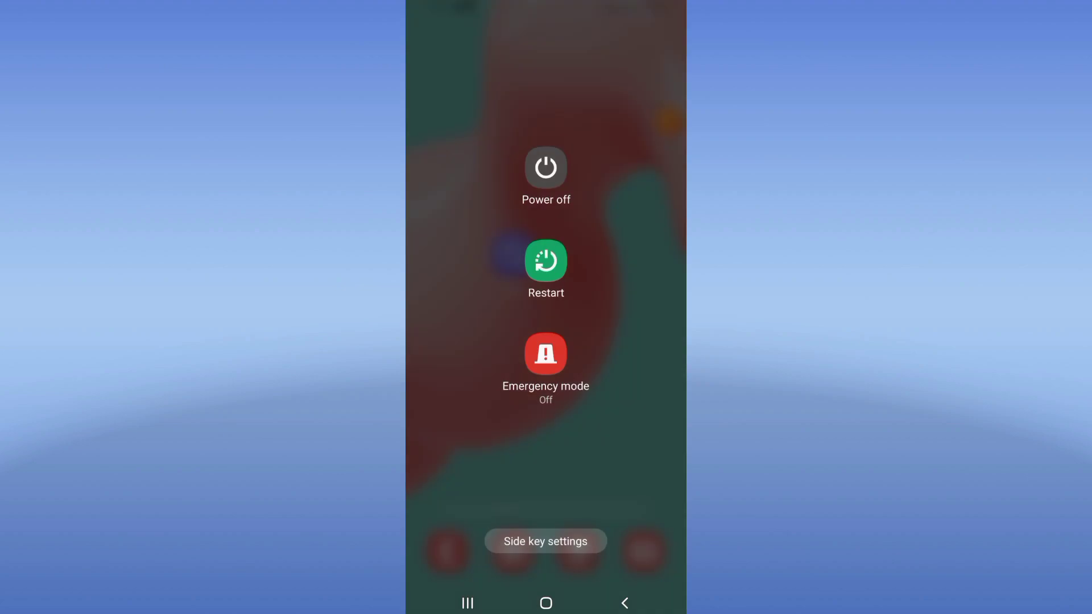
pyautogui.press('Escape')
pyautogui.click(663, 121)
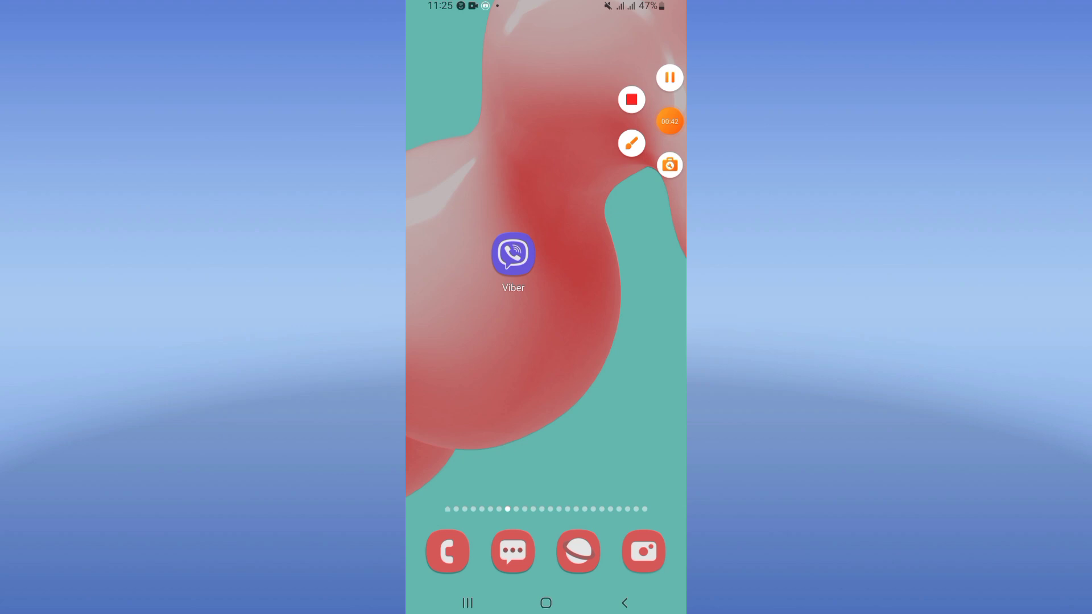